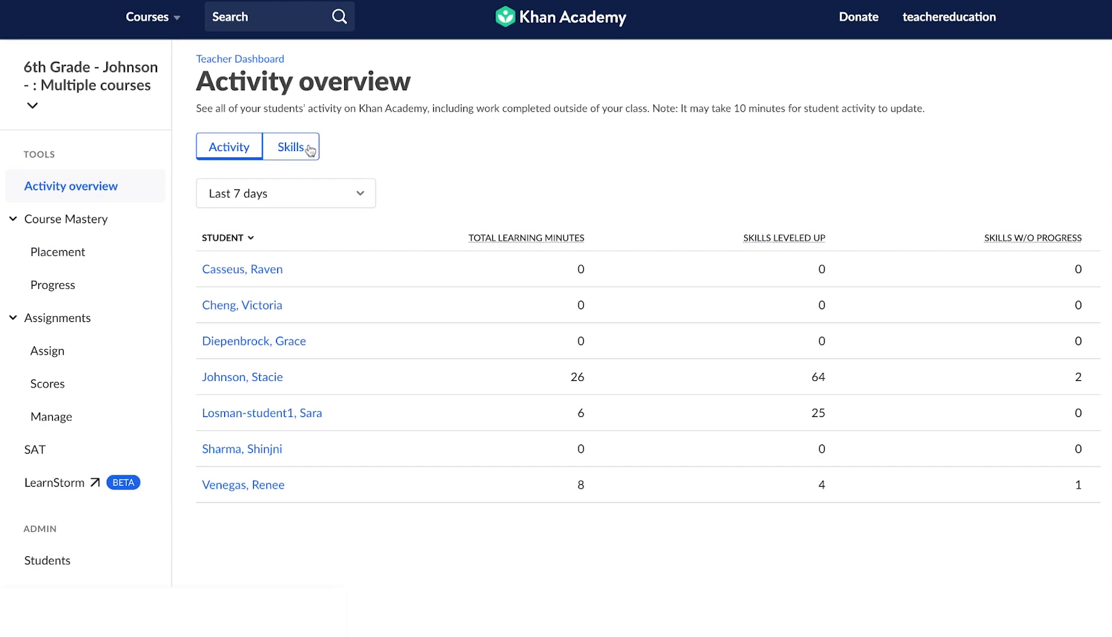
Switch to the 6th-grade Skills report, check the unit and mastery filters, and expand Ratios.
left_click(305, 151)
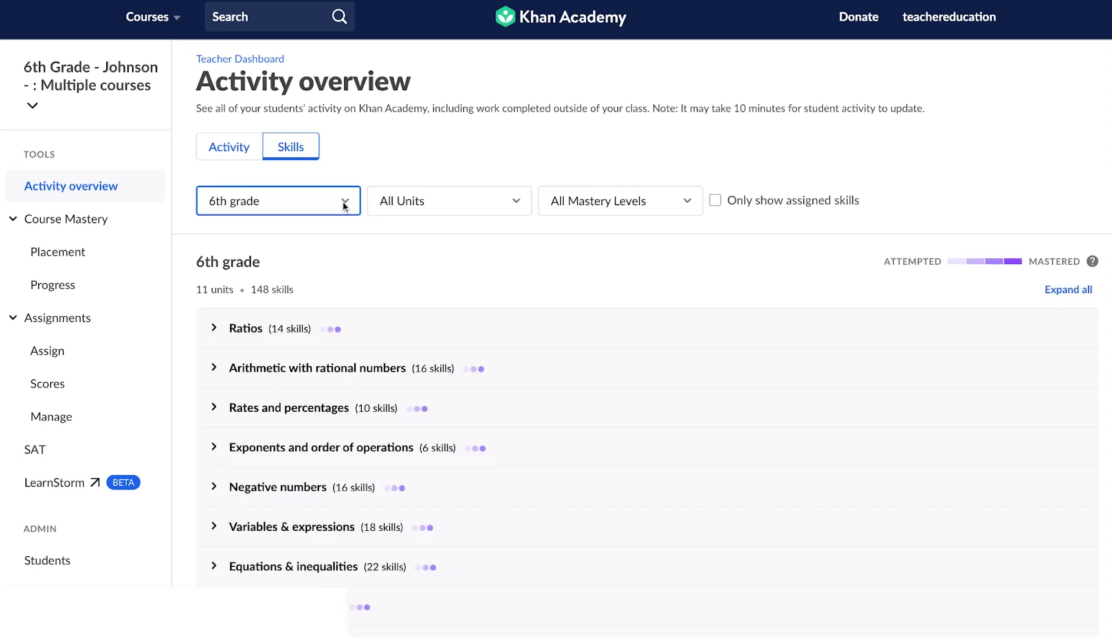
left_click(467, 207)
left_click(512, 130)
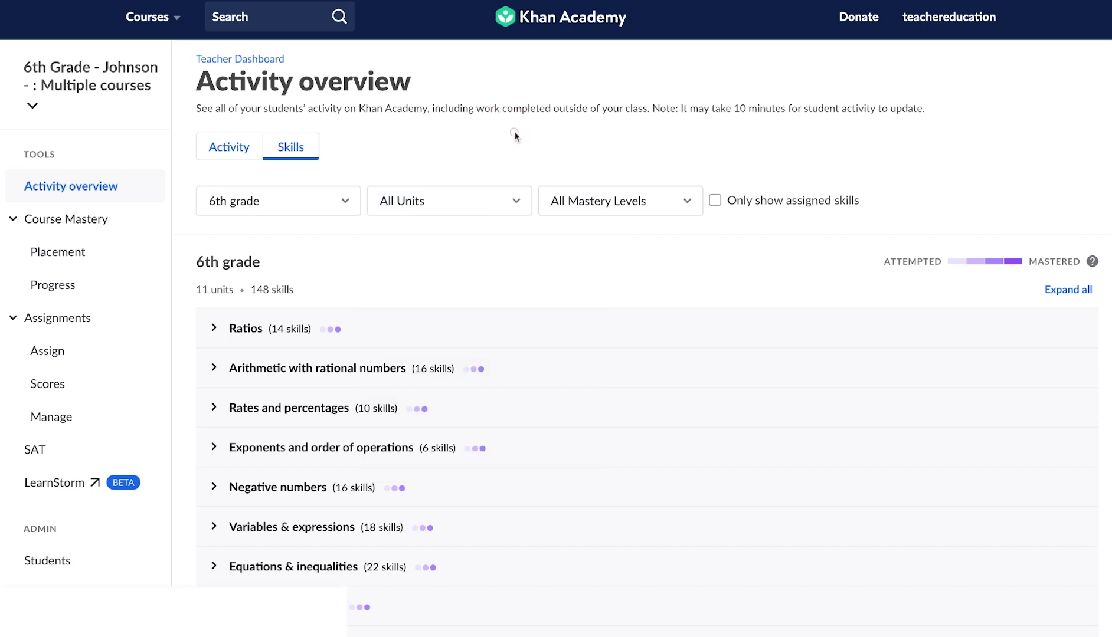
left_click(680, 204)
left_click(688, 124)
scroll(1109, 141, "down", 2)
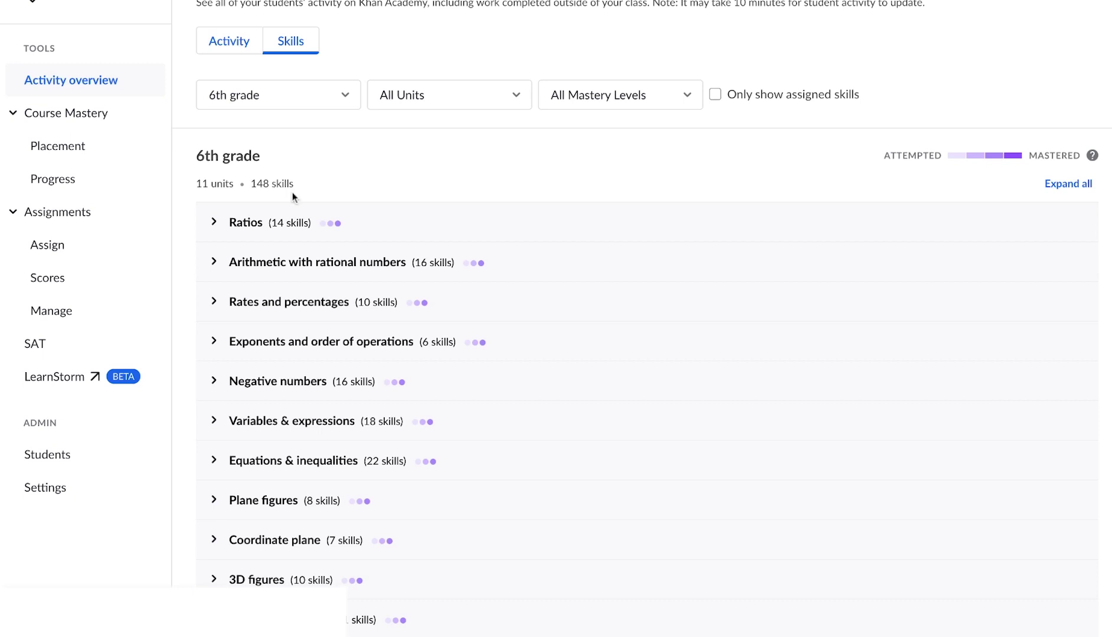
left_click(242, 226)
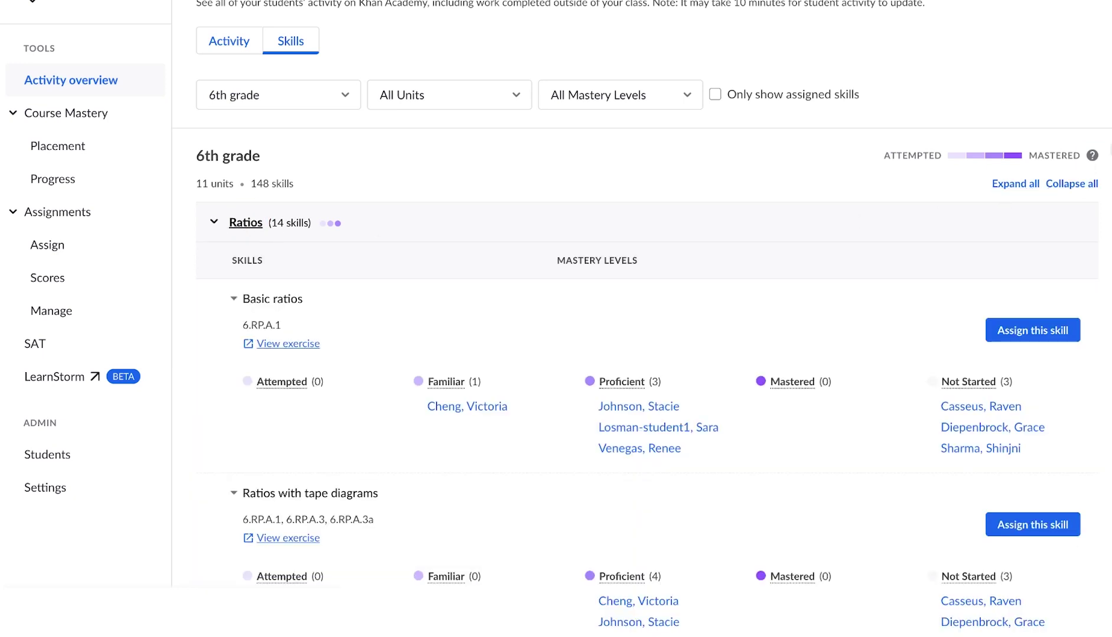
Scroll the Ratios skills and bring up the assignment form for Basic ratios.
scroll(1107, 110, "down", 3)
scroll(1107, 109, "down", 2)
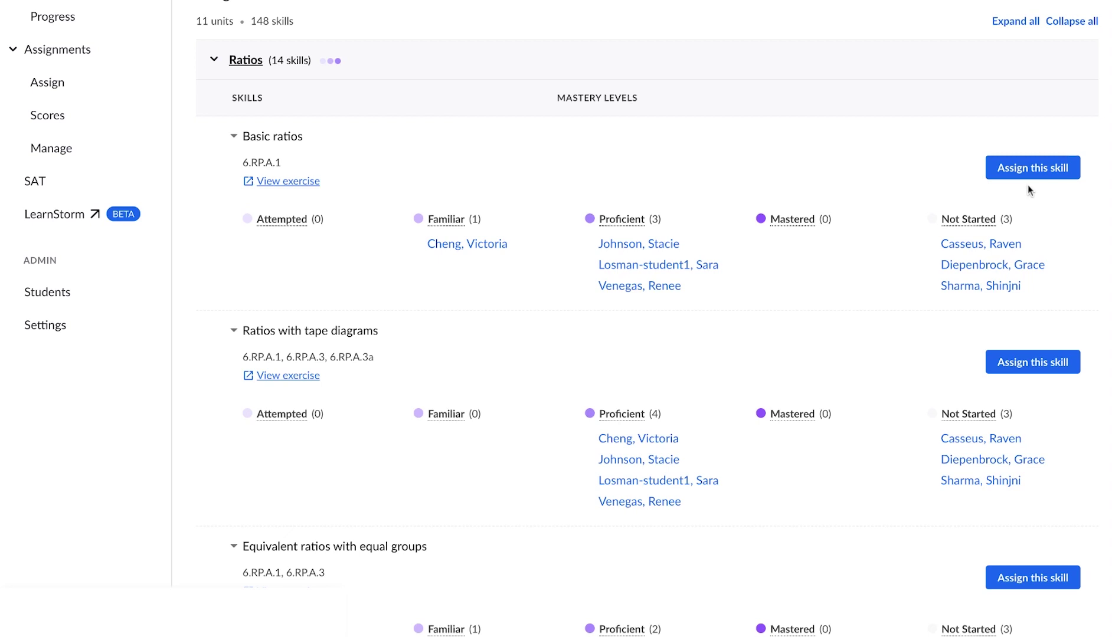
left_click(1030, 170)
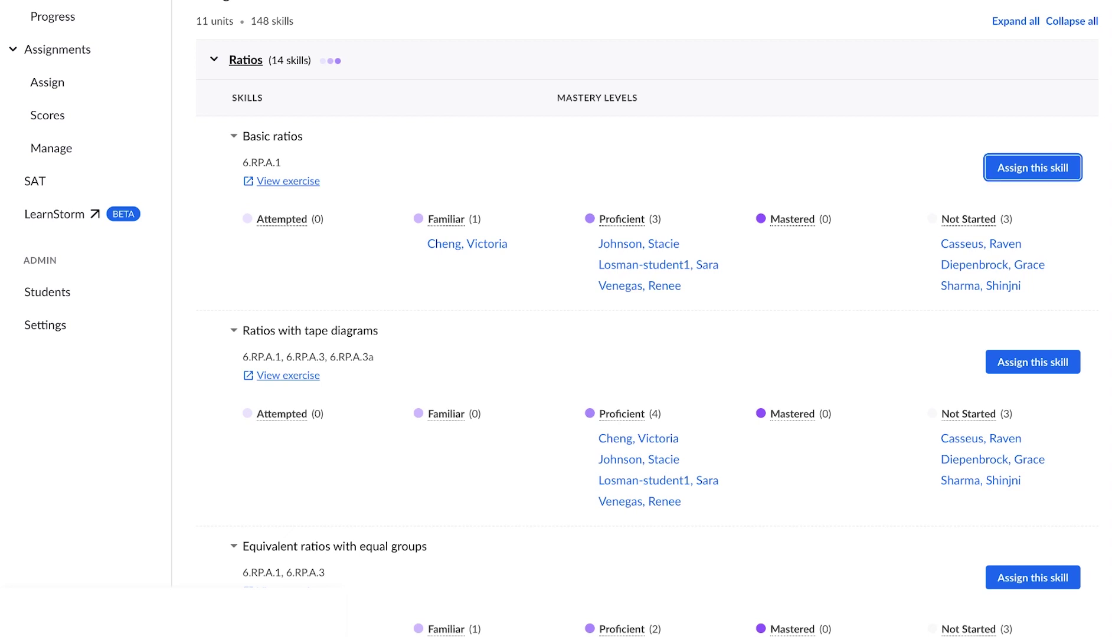
left_click(1033, 168)
left_click(1030, 168)
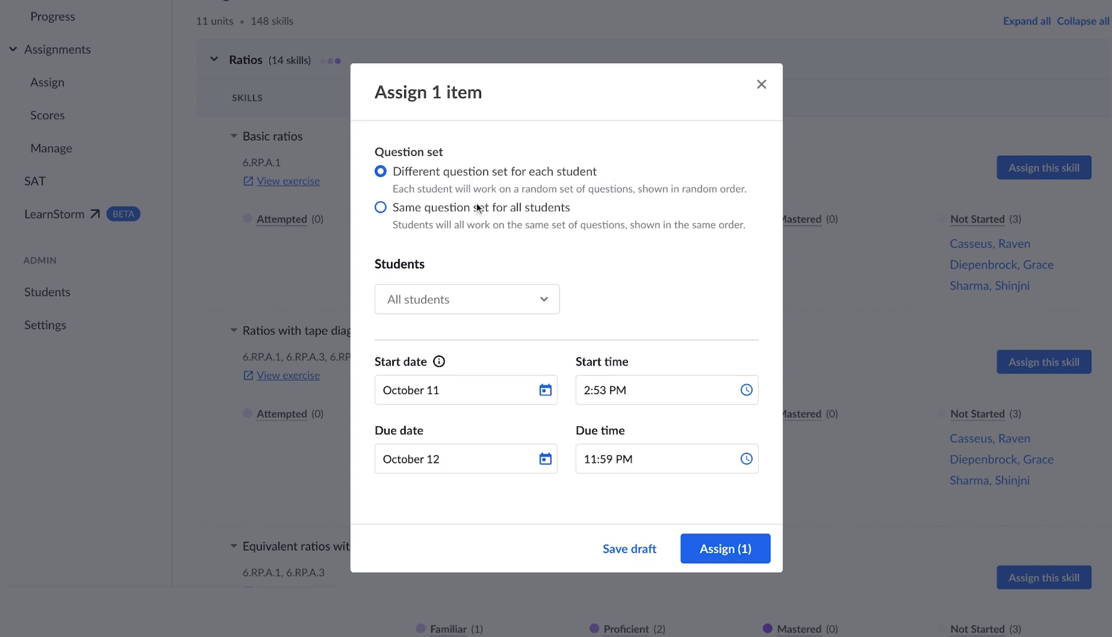
Assign Basic ratios to all 7 students, keeping the default dates.
left_click(544, 299)
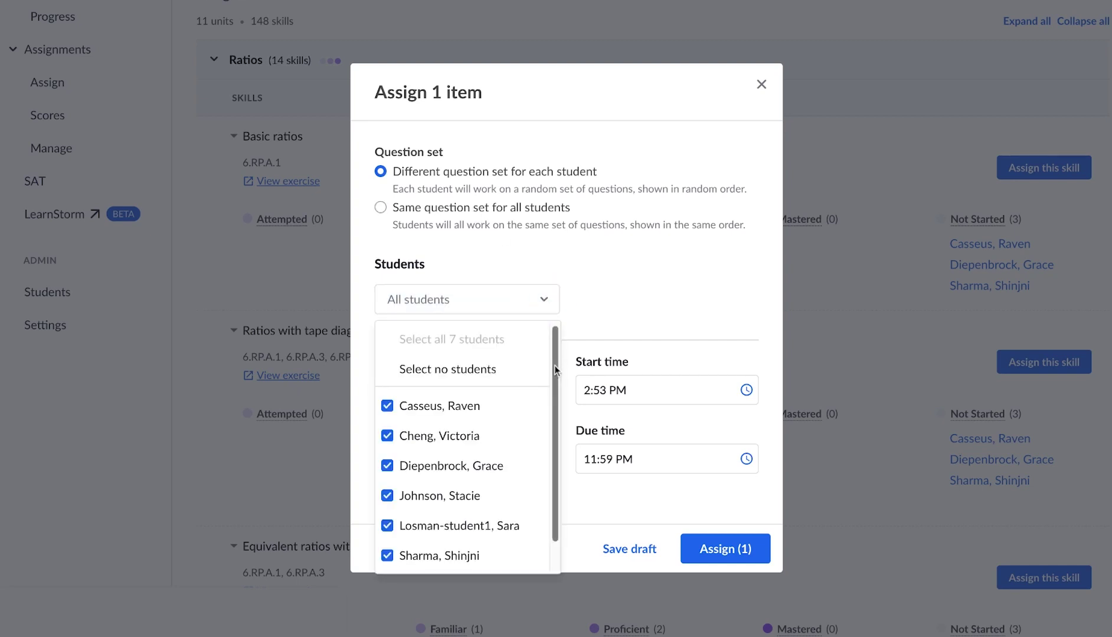
left_click(603, 279)
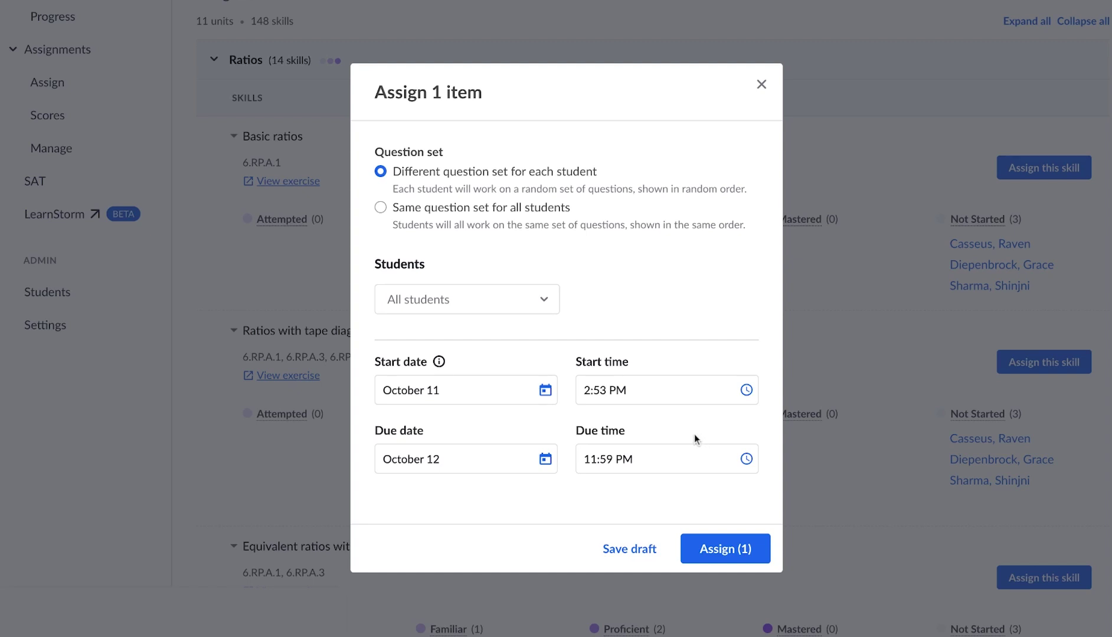
left_click(736, 551)
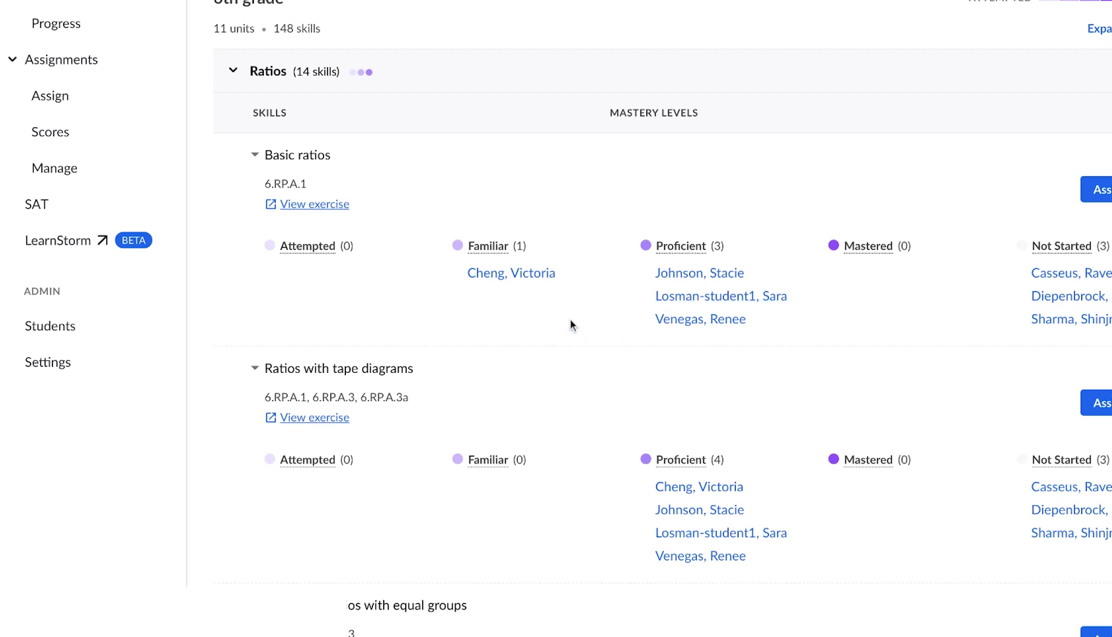
left_click(541, 276)
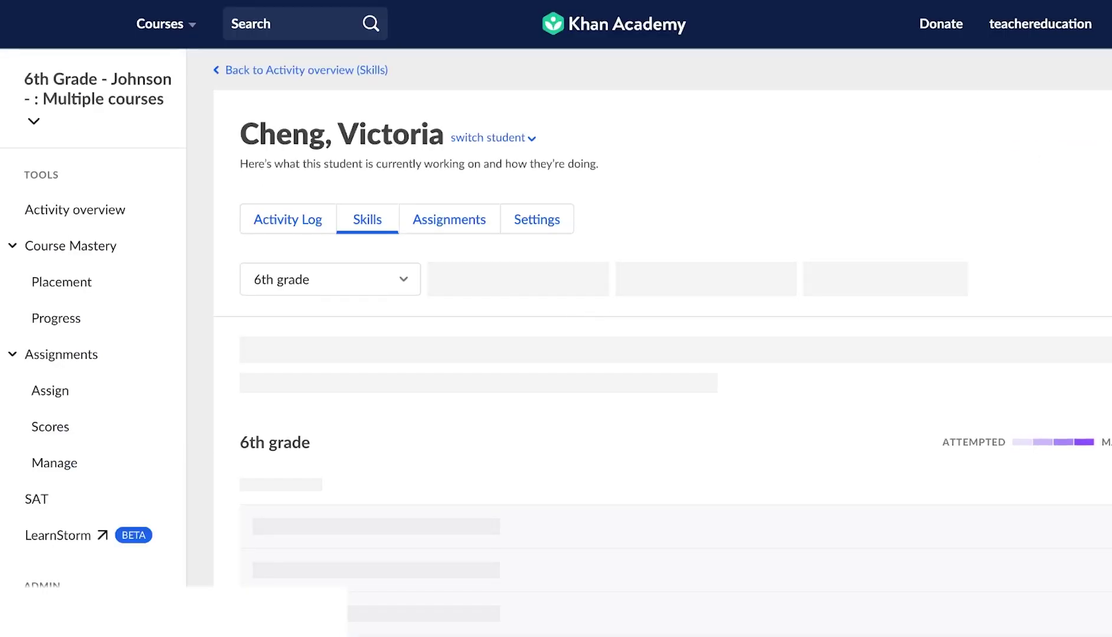
Filter the student's skills page to only the Ratios unit and review its 14 skills.
scroll(1099, 213, "down", 3)
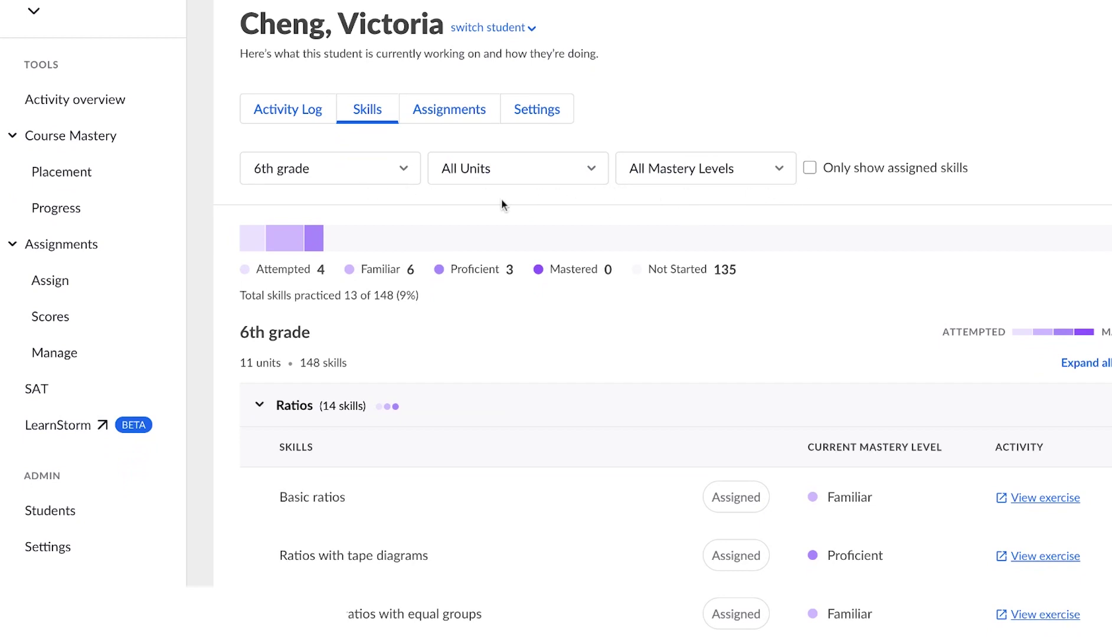
left_click(521, 169)
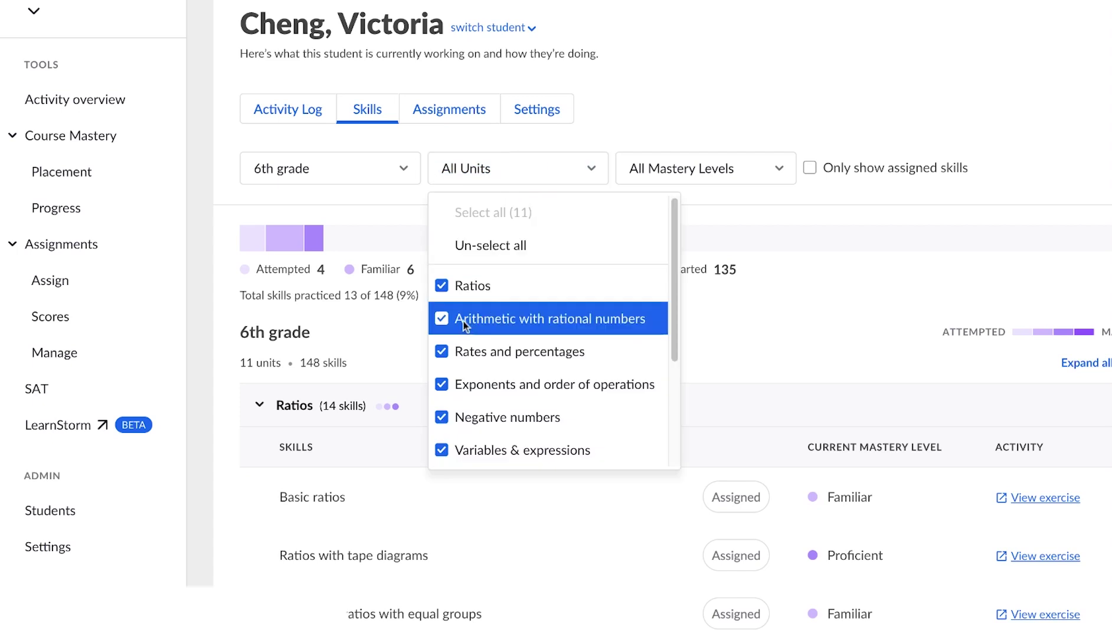
left_click(501, 245)
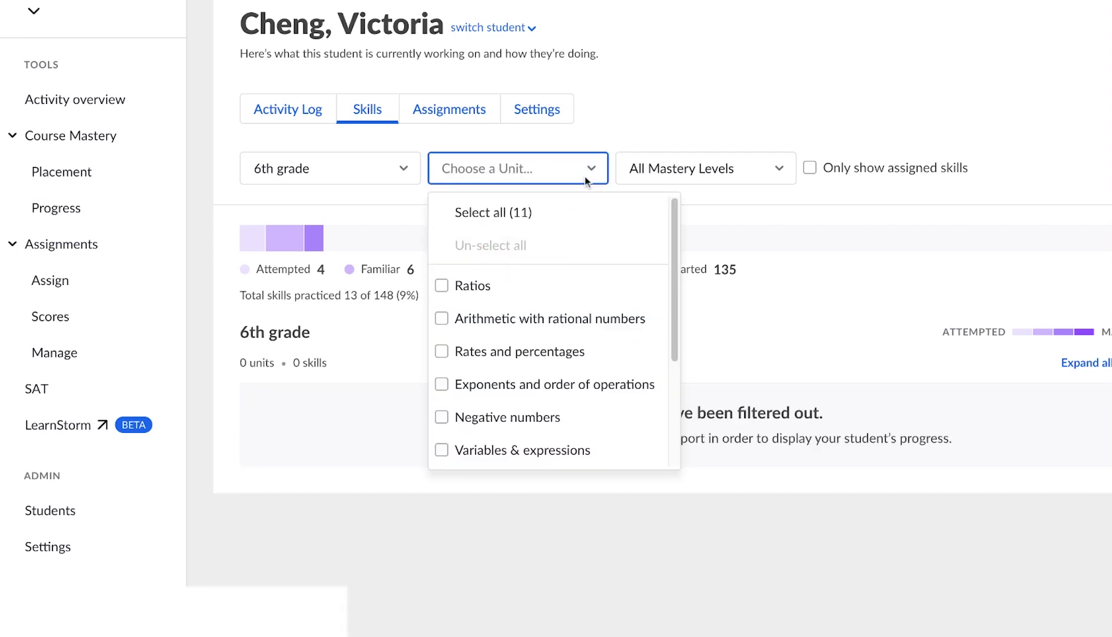
left_click(473, 287)
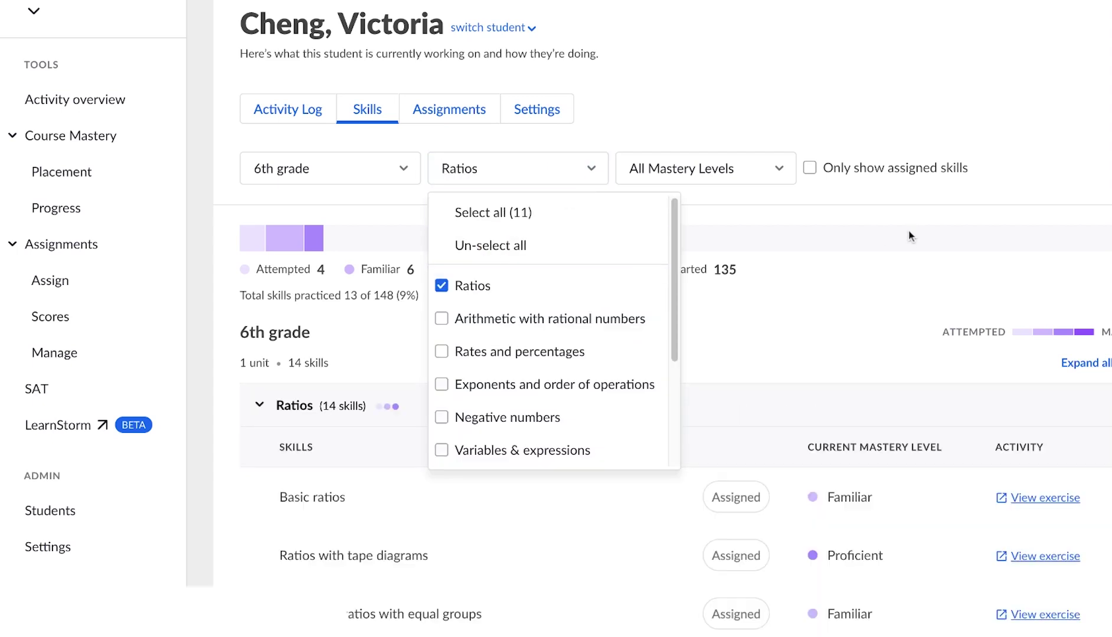
left_click(925, 244)
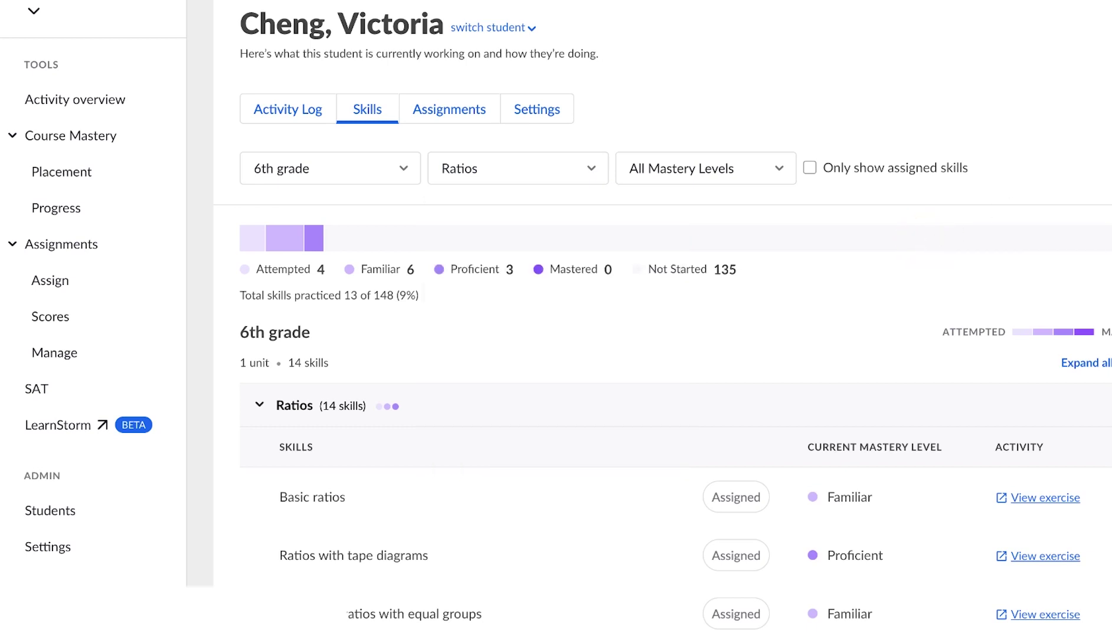
scroll(897, 183, "down", 3)
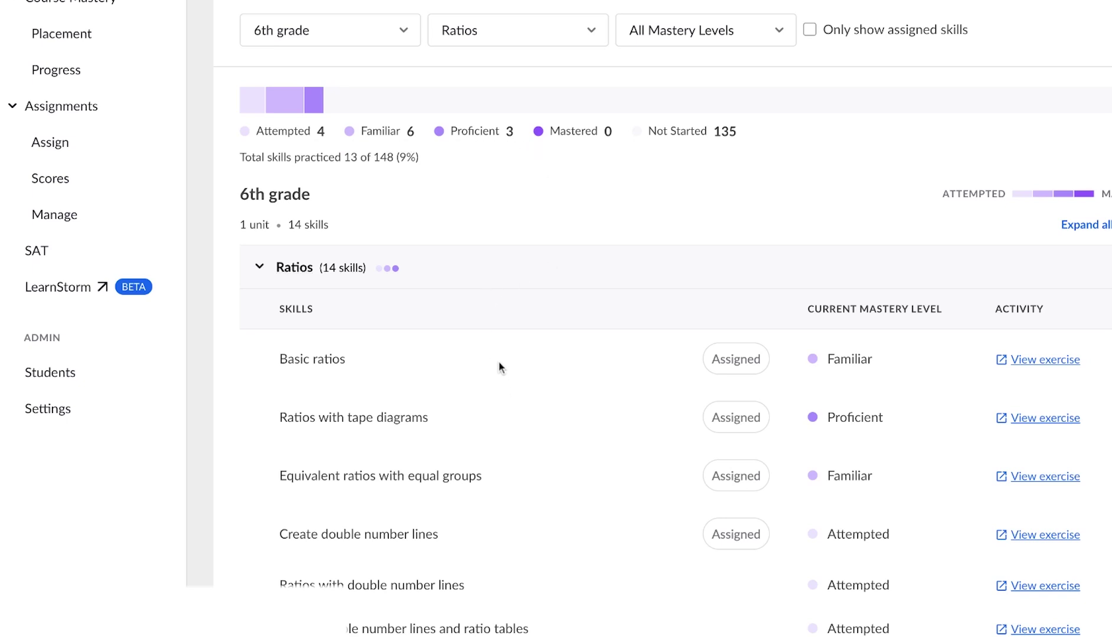
scroll(556, 319, "down", 3)
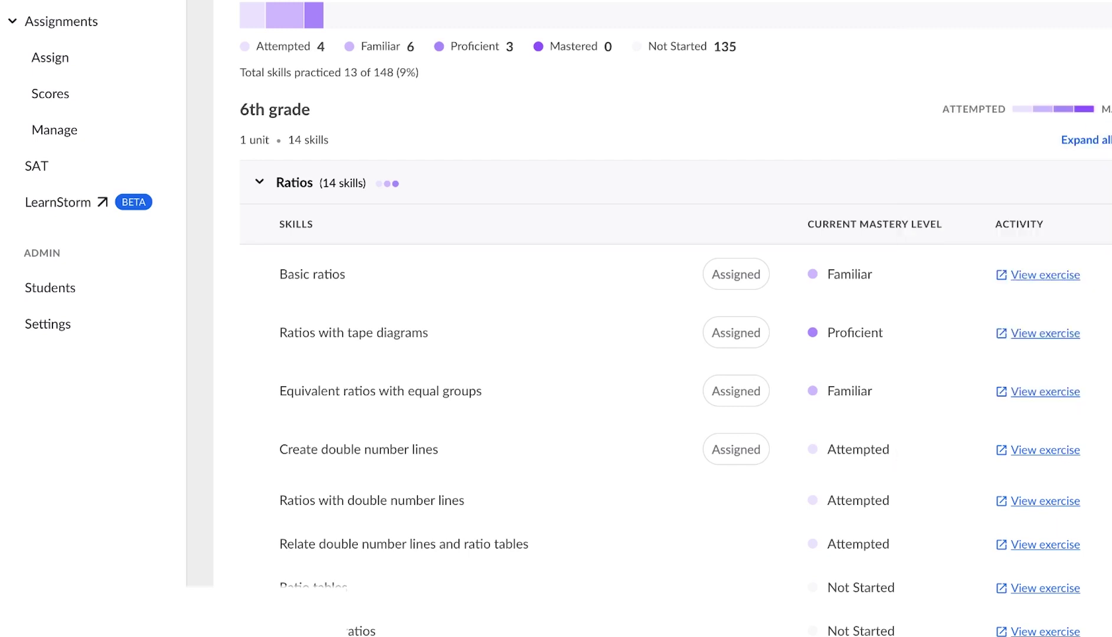
scroll(1073, 289, "down", 1)
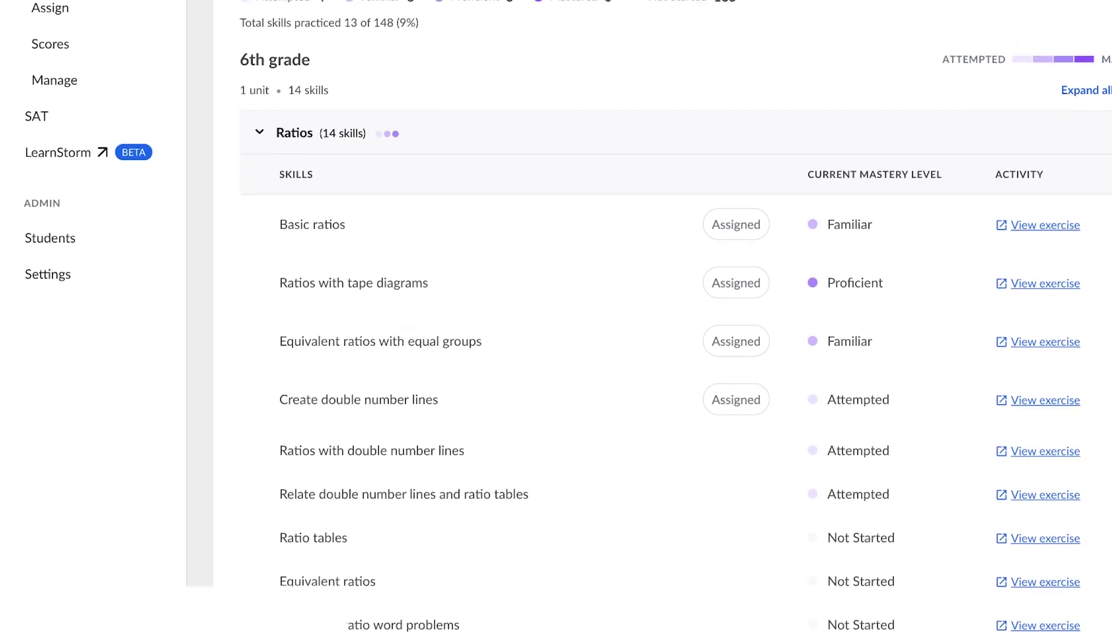
scroll(1023, 183, "up", 3)
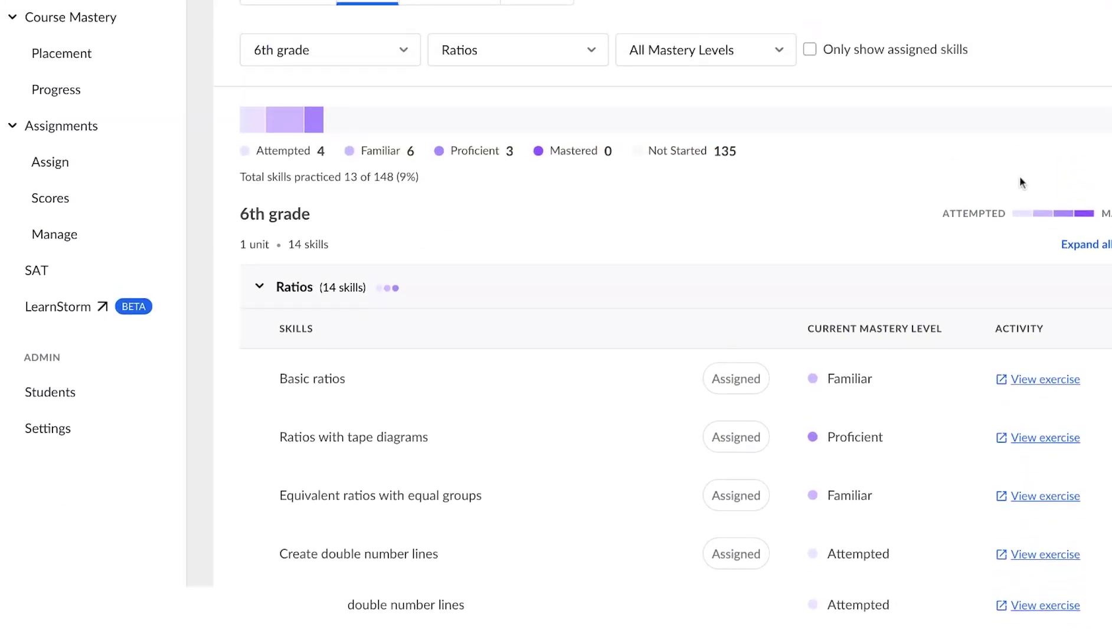
scroll(649, 318, "up", 2)
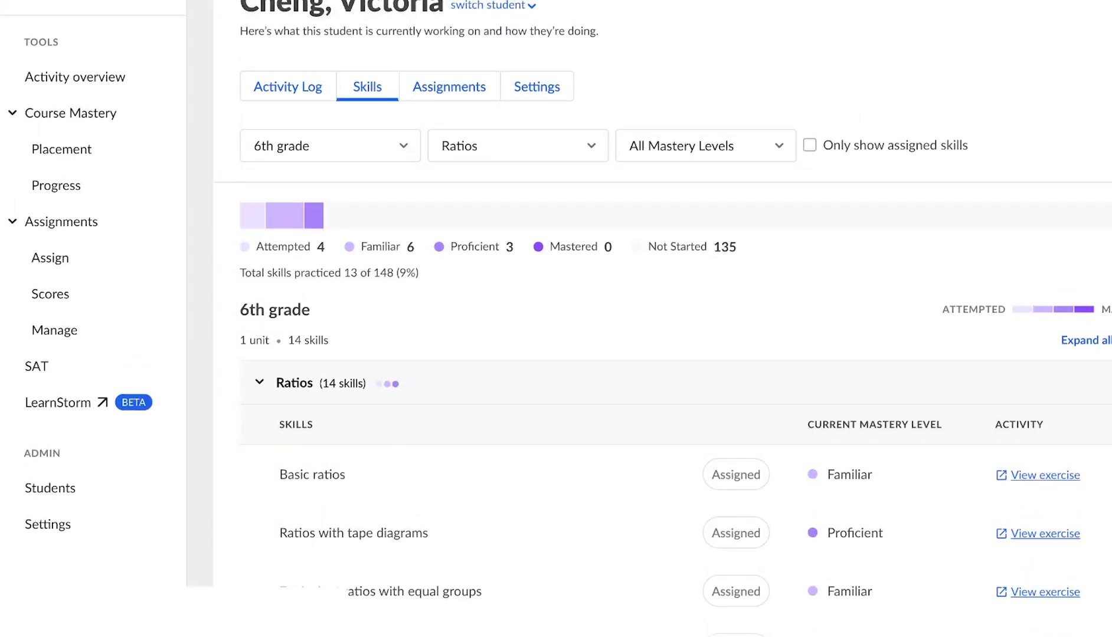
scroll(1102, 180, "up", 2)
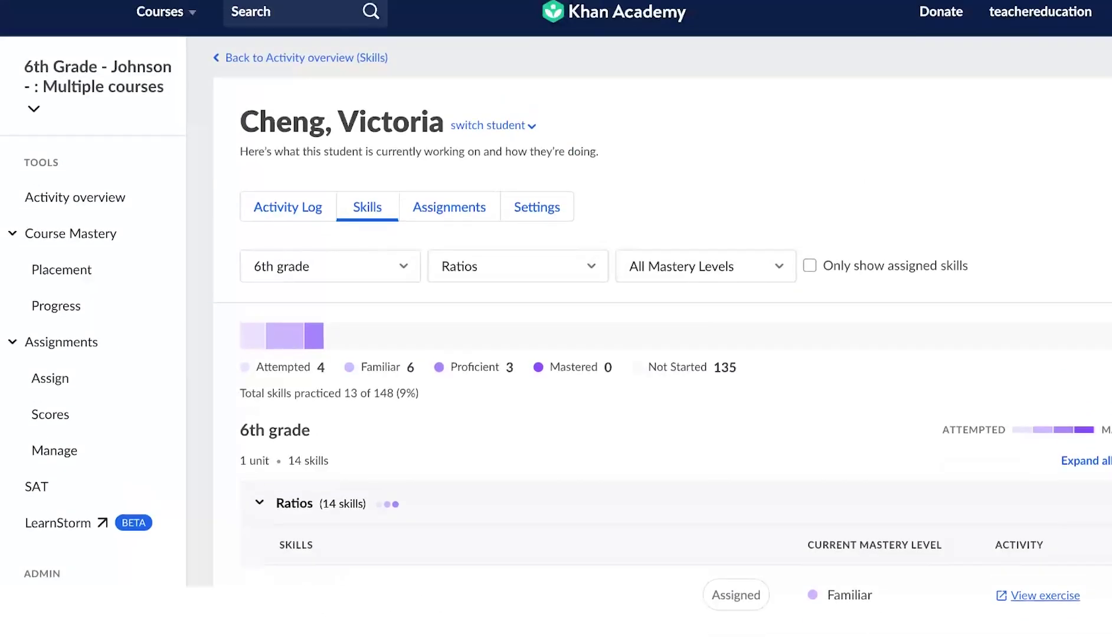
Go back to the class Activity overview and scroll through its Ratios skills report.
left_click(273, 58)
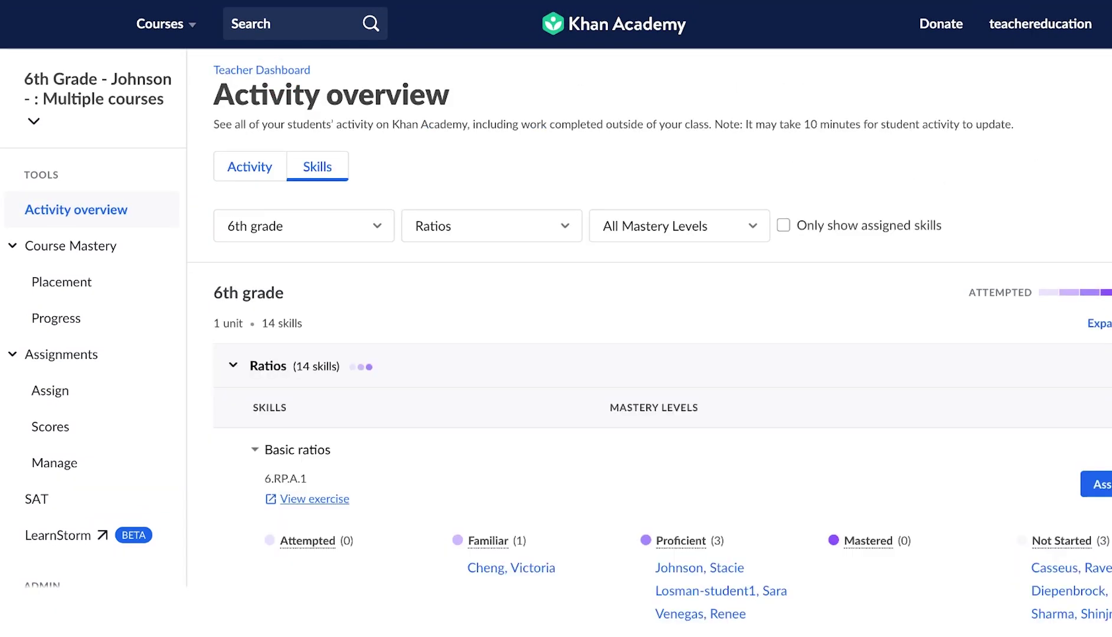
scroll(556, 318, "down", 4)
scroll(556, 318, "down", 1)
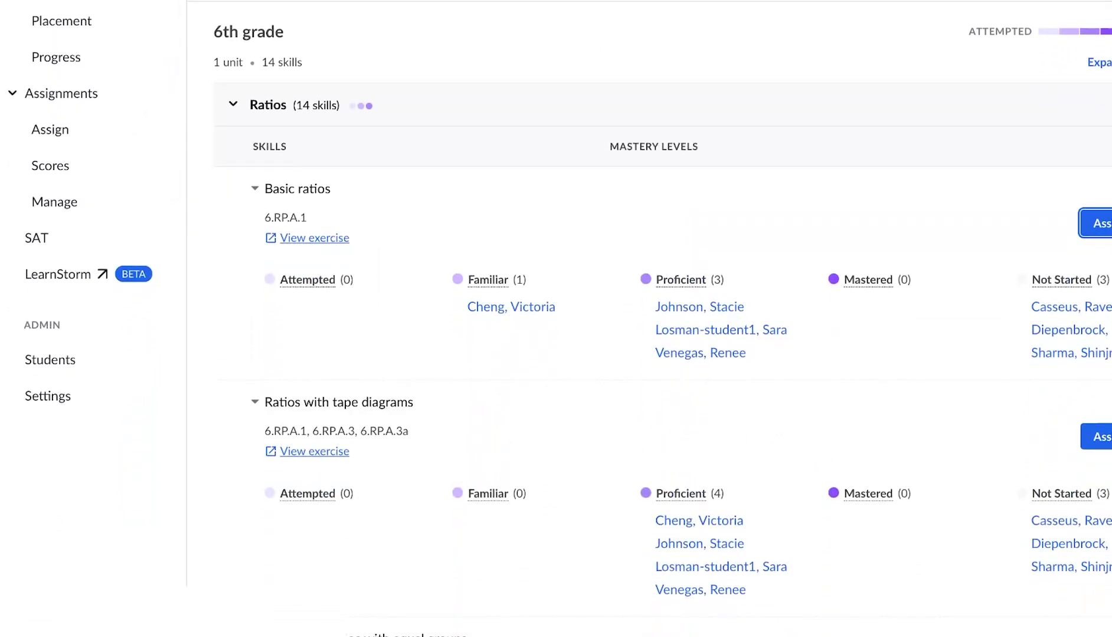
scroll(449, 468, "down", 1)
scroll(448, 468, "down", 3)
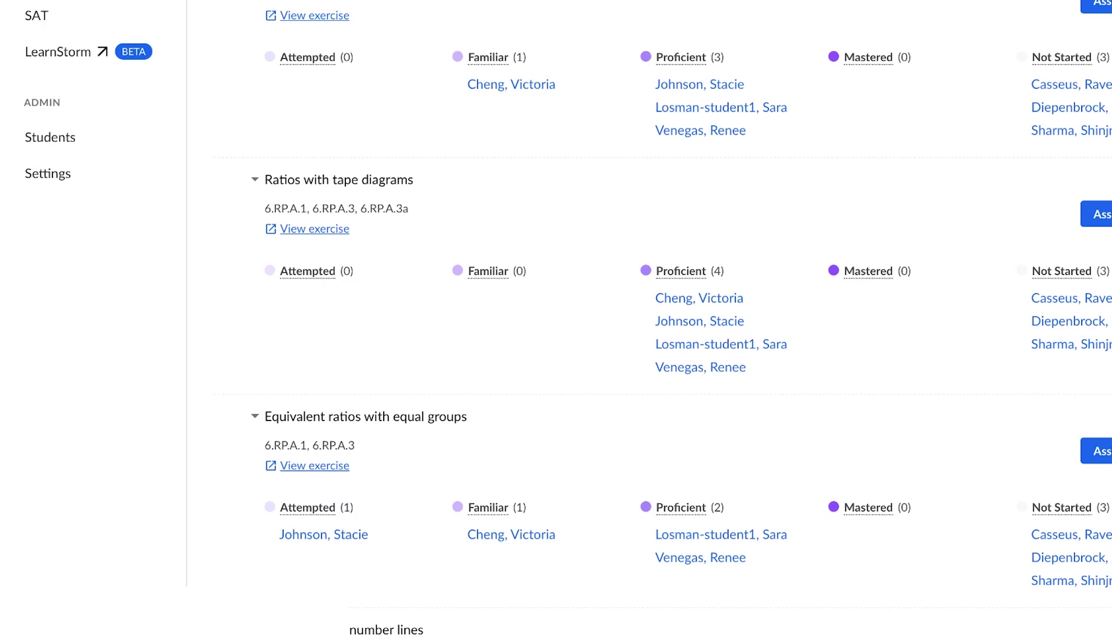
scroll(556, 319, "up", 5)
scroll(556, 319, "up", 3)
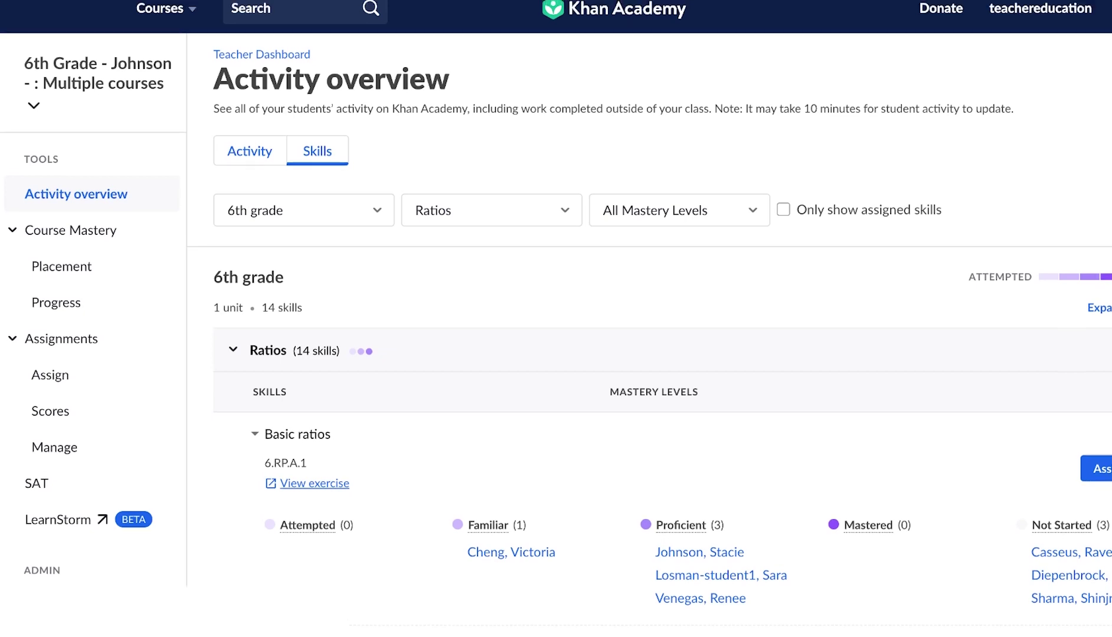
scroll(556, 319, "up", 1)
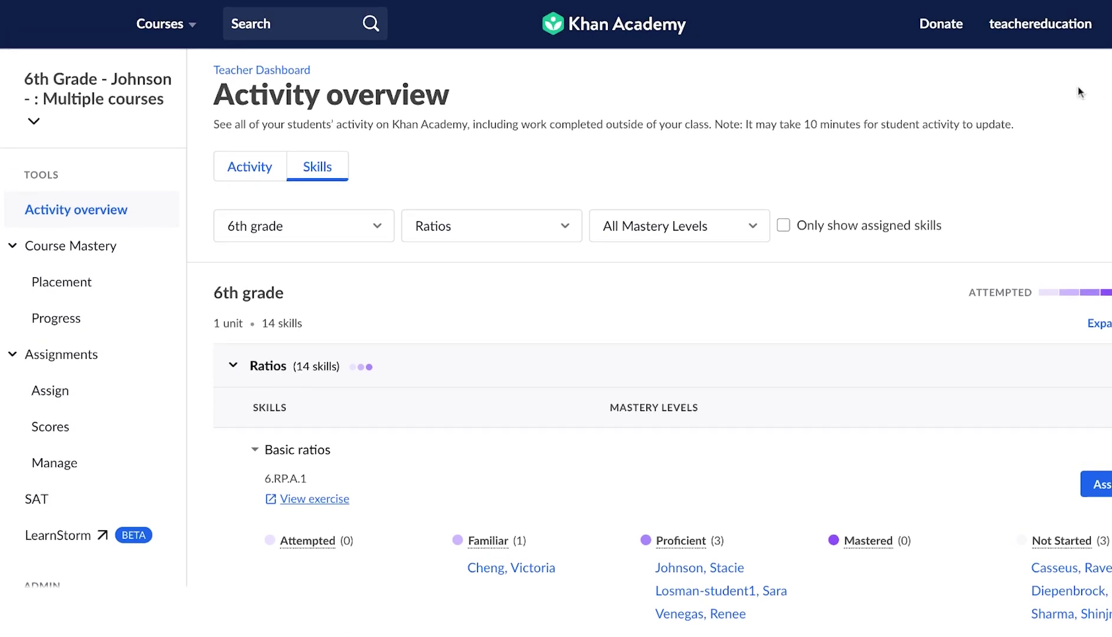